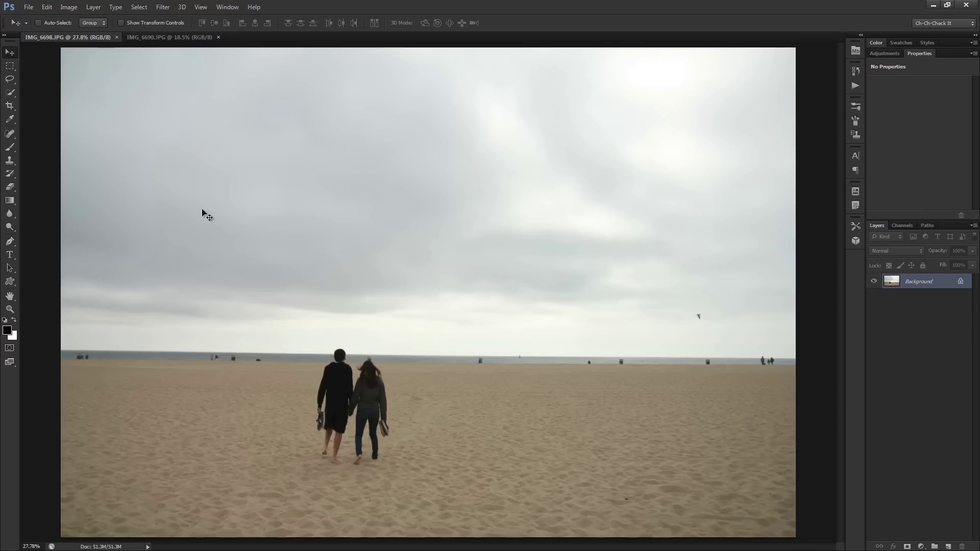
Step: Choose the Content-Aware Move Tool in Move mode and duplicate the photo onto Layer 1
{"action": "left_click", "coordinate": [9, 135]}
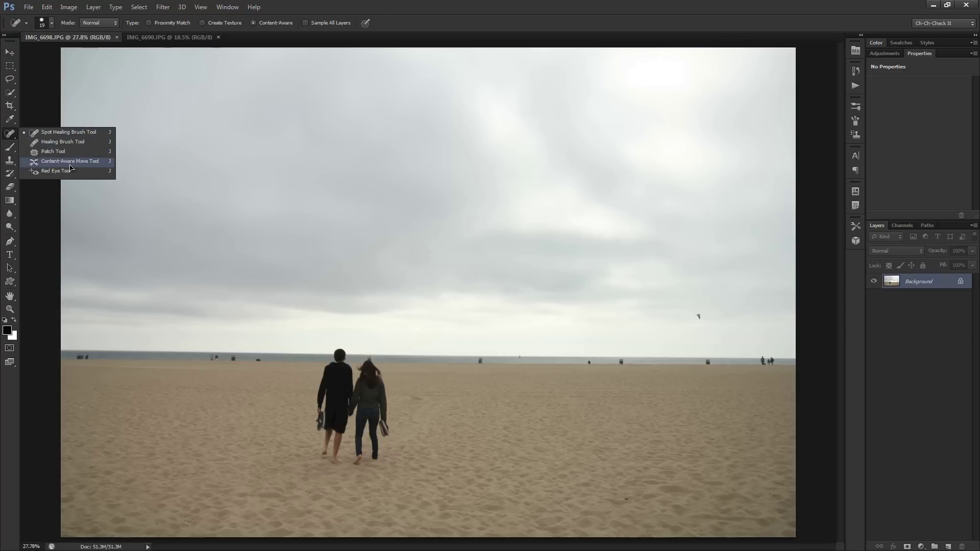
{"action": "left_click", "coordinate": [100, 161]}
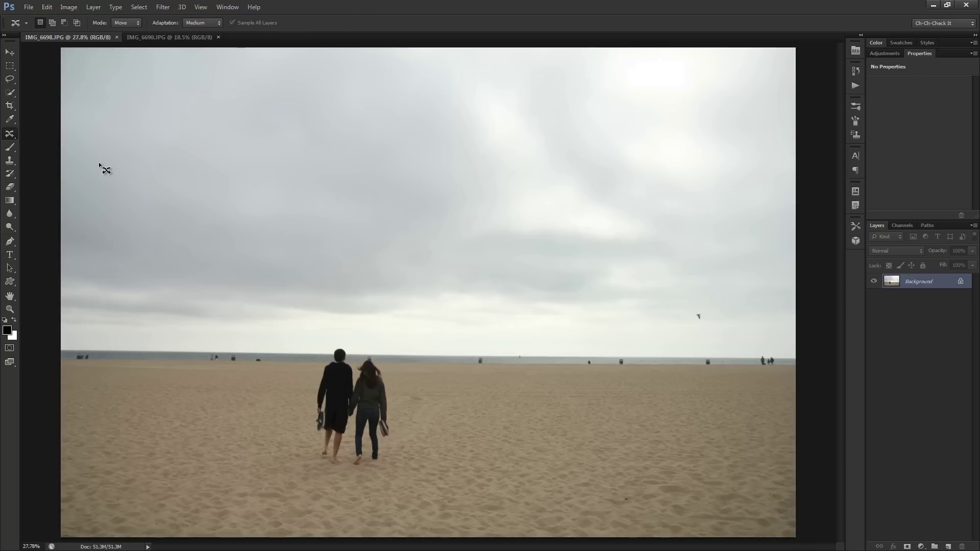
{"action": "left_click", "coordinate": [114, 23]}
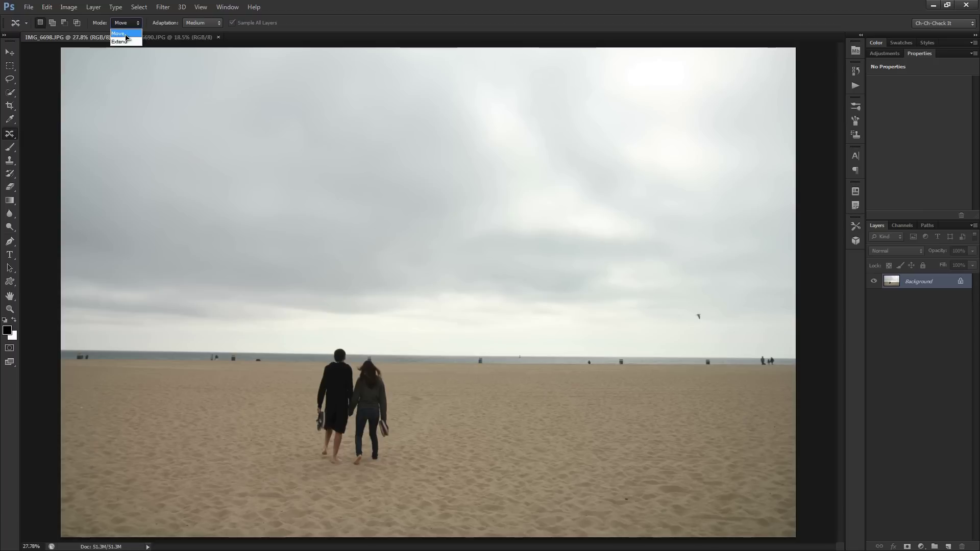
{"action": "left_click", "coordinate": [125, 34]}
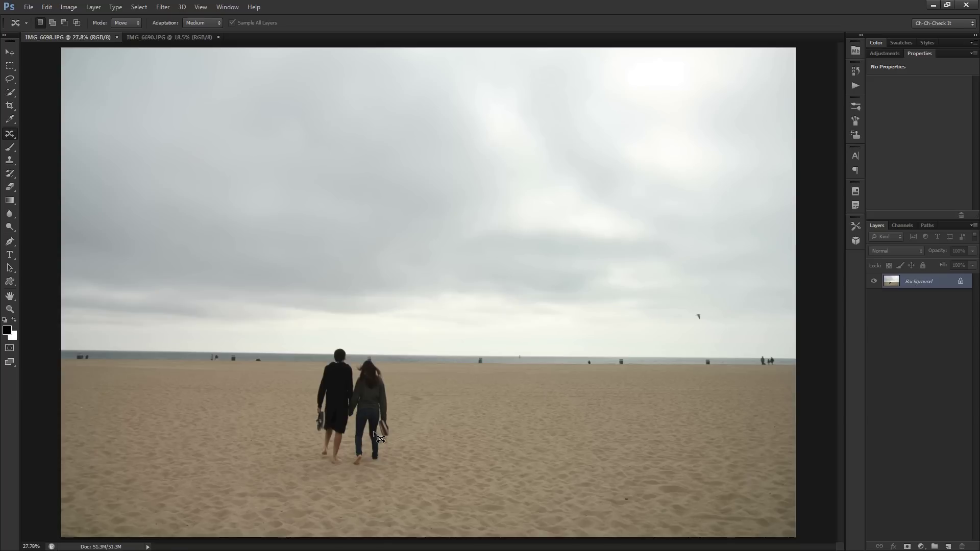
{"action": "key", "text": "ctrl+j"}
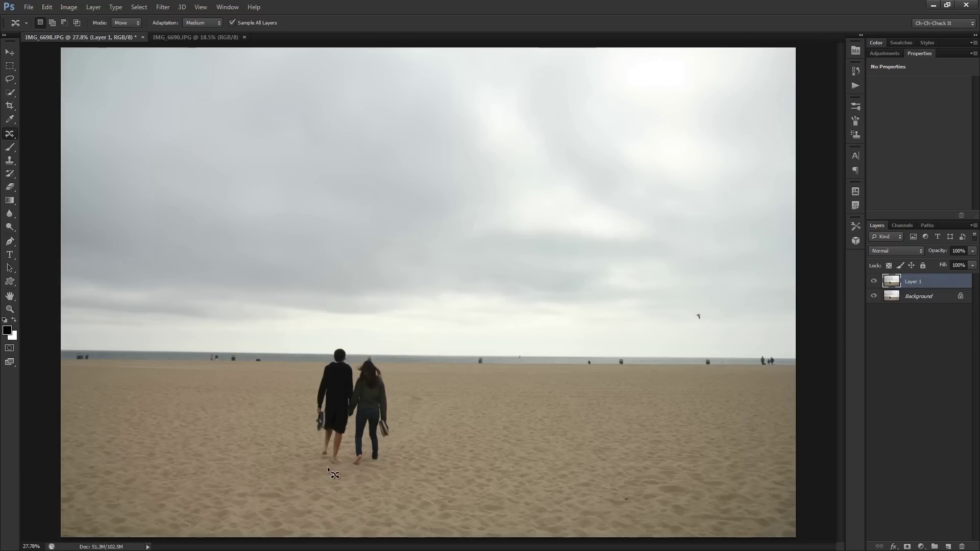
Step: Lasso loosely around the walking couple and drag the selection toward the left of the beach
{"action": "mouse_move", "coordinate": [328, 465]}
{"action": "left_mouse_down"}
{"action": "mouse_move", "coordinate": [350, 472]}
{"action": "mouse_move", "coordinate": [383, 454]}
{"action": "mouse_move", "coordinate": [391, 388]}
{"action": "mouse_move", "coordinate": [382, 366]}
{"action": "mouse_move", "coordinate": [358, 363]}
{"action": "mouse_move", "coordinate": [339, 346]}
{"action": "mouse_move", "coordinate": [318, 381]}
{"action": "left_mouse_up"}
{"action": "mouse_move", "coordinate": [312, 433]}
{"action": "left_mouse_down"}
{"action": "mouse_move", "coordinate": [321, 465]}
{"action": "mouse_move", "coordinate": [339, 471]}
{"action": "left_mouse_up"}
{"action": "scroll", "coordinate": [351, 426], "scroll_direction": "up", "scroll_amount": 6}
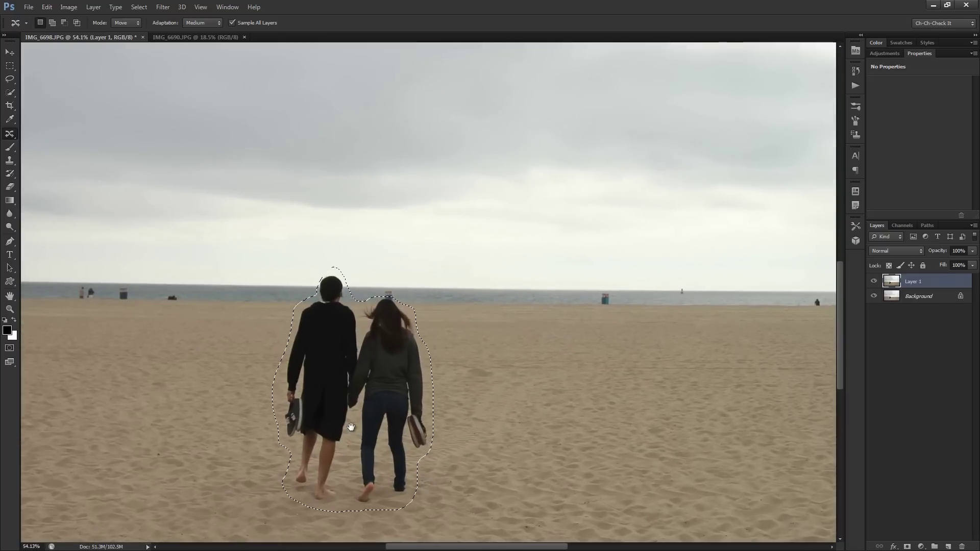
{"action": "scroll", "coordinate": [408, 407], "scroll_direction": "up", "scroll_amount": 1}
{"action": "scroll", "coordinate": [449, 273], "scroll_direction": "down", "scroll_amount": 1}
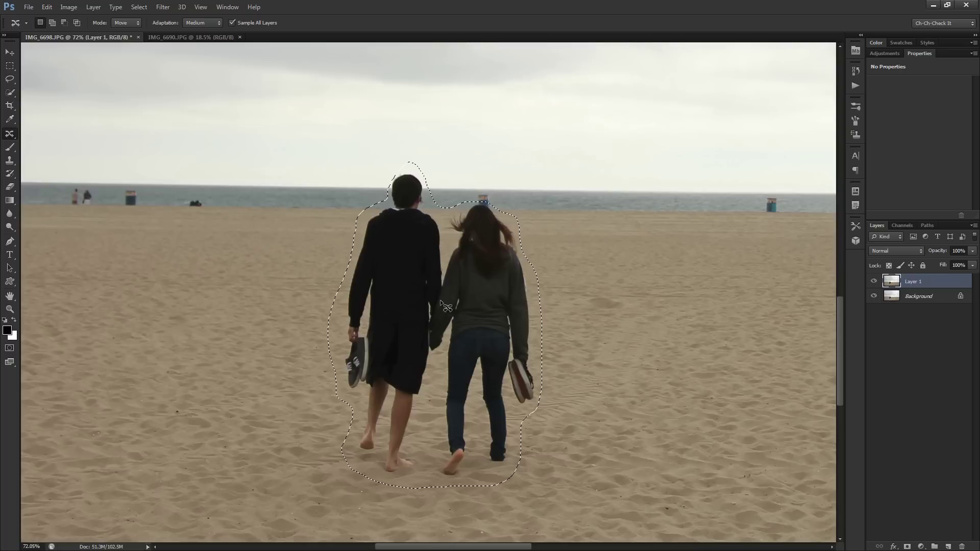
{"action": "left_click_drag", "start_coordinate": [329, 318], "coordinate": [535, 311]}
{"action": "scroll", "coordinate": [534, 304], "scroll_direction": "down", "scroll_amount": 1}
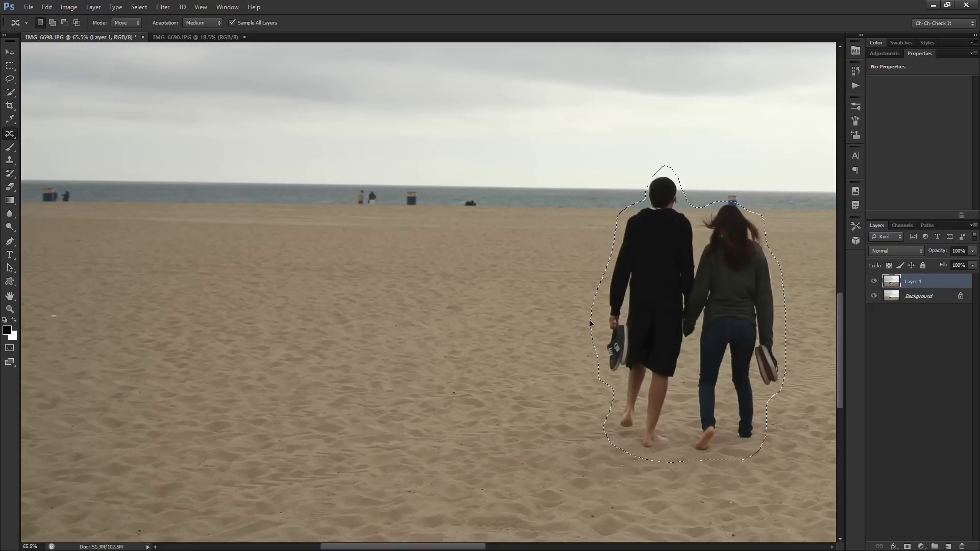
{"action": "left_click_drag", "start_coordinate": [717, 300], "coordinate": [230, 291]}
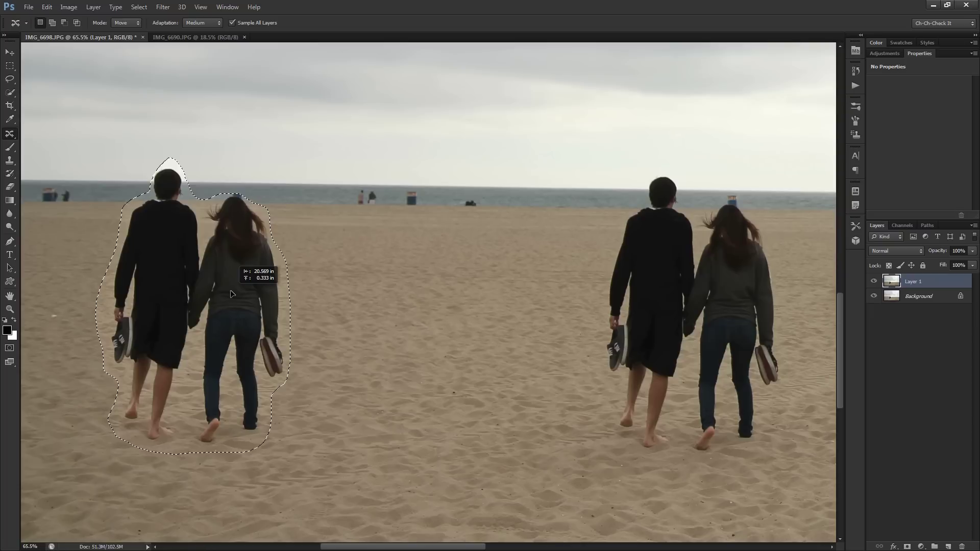
Step: Drop the couple on the left, deselect, inspect their legs and feet, and add a layer mask
{"action": "left_click_drag", "start_coordinate": [231, 290], "coordinate": [231, 290]}
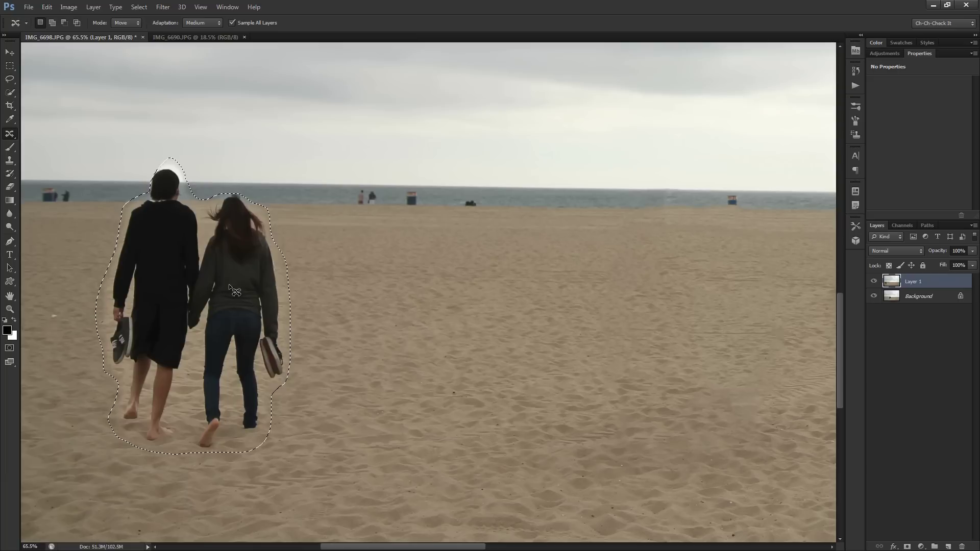
{"action": "key", "text": "ctrl+d"}
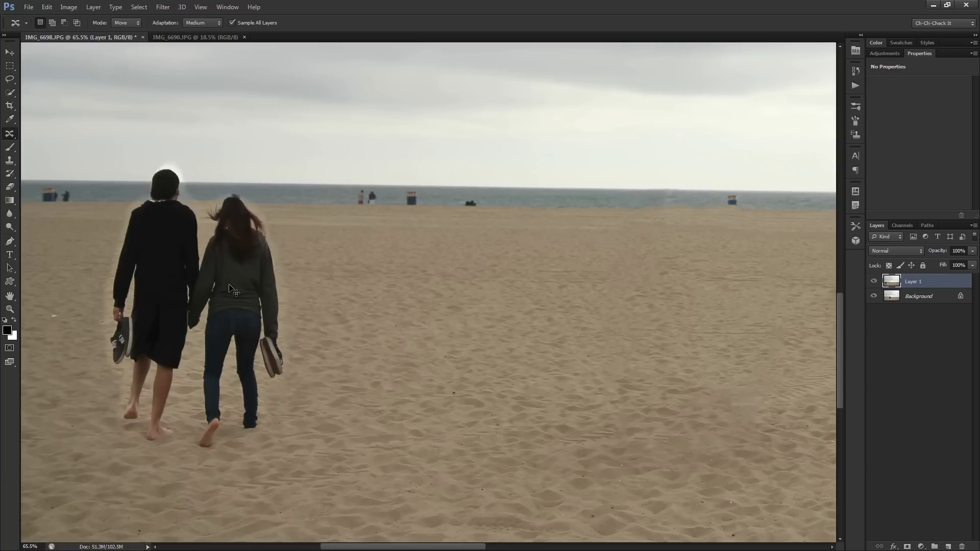
{"action": "scroll", "coordinate": [248, 288], "scroll_direction": "up", "scroll_amount": 5}
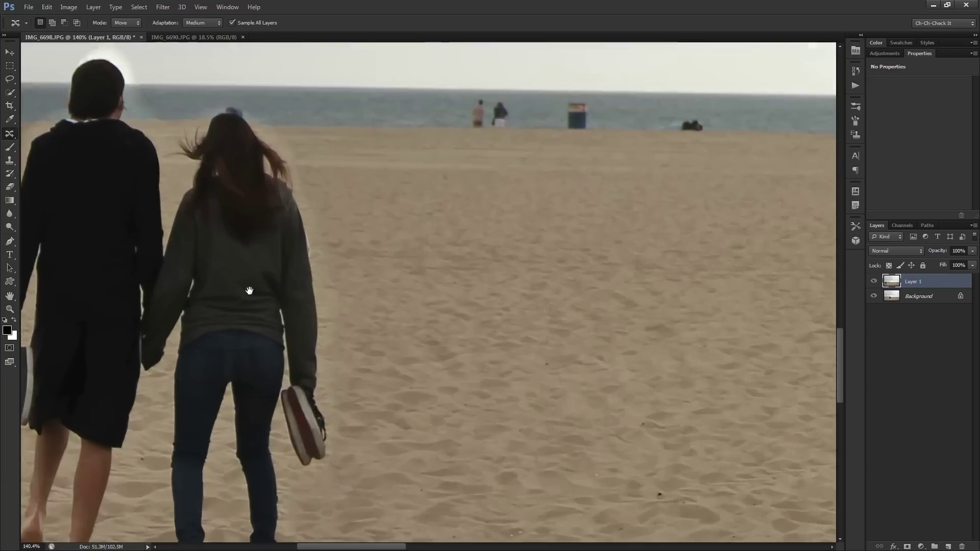
{"action": "left_click_drag", "start_coordinate": [351, 299], "coordinate": [415, 376]}
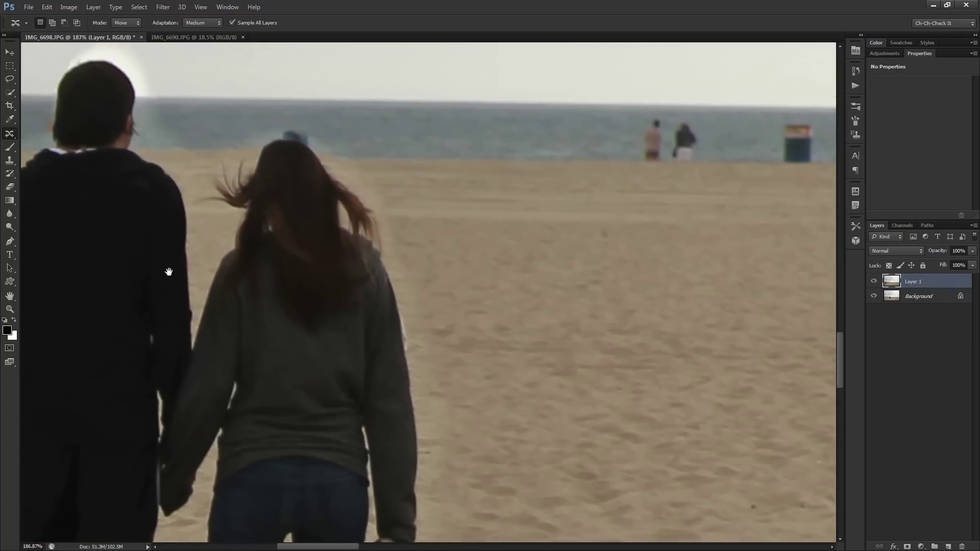
{"action": "left_click_drag", "start_coordinate": [171, 271], "coordinate": [361, 271]}
{"action": "scroll", "coordinate": [307, 372], "scroll_direction": "down", "scroll_amount": 1}
{"action": "scroll", "coordinate": [312, 377], "scroll_direction": "down", "scroll_amount": 5}
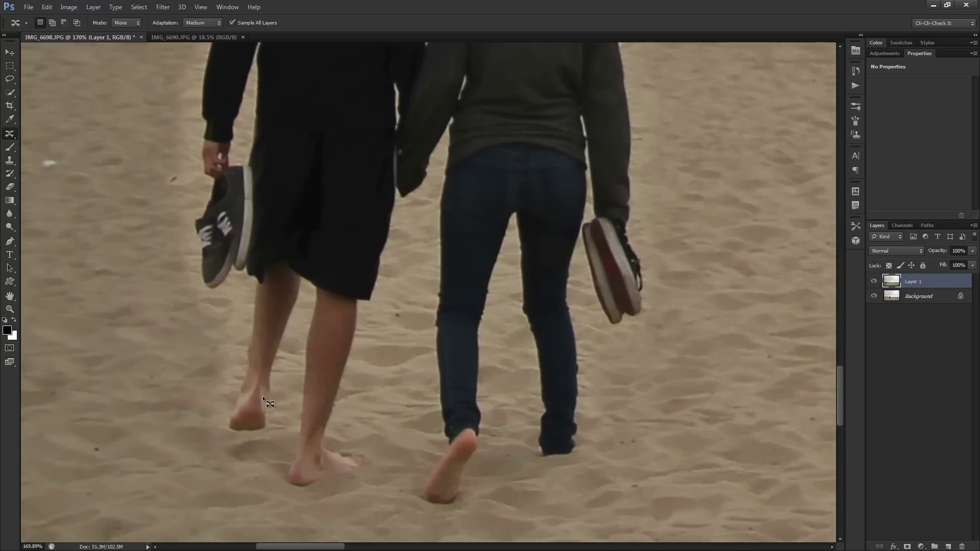
{"action": "scroll", "coordinate": [225, 367], "scroll_direction": "down", "scroll_amount": 4}
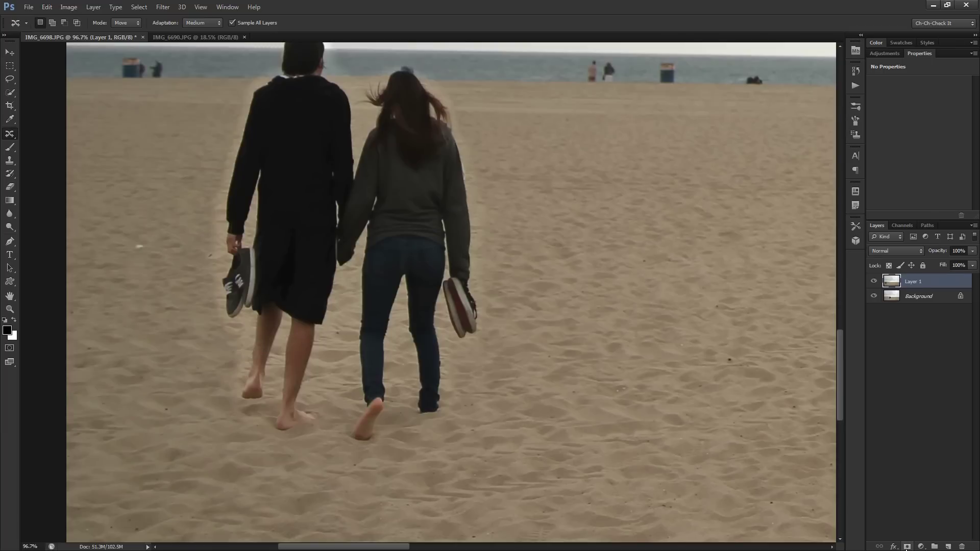
{"action": "left_click", "coordinate": [907, 547]}
Step: Paint on Layer 1's mask with the brush shrunk to 70, 50, then 40 to hide the halos
{"action": "key", "text": "b"}
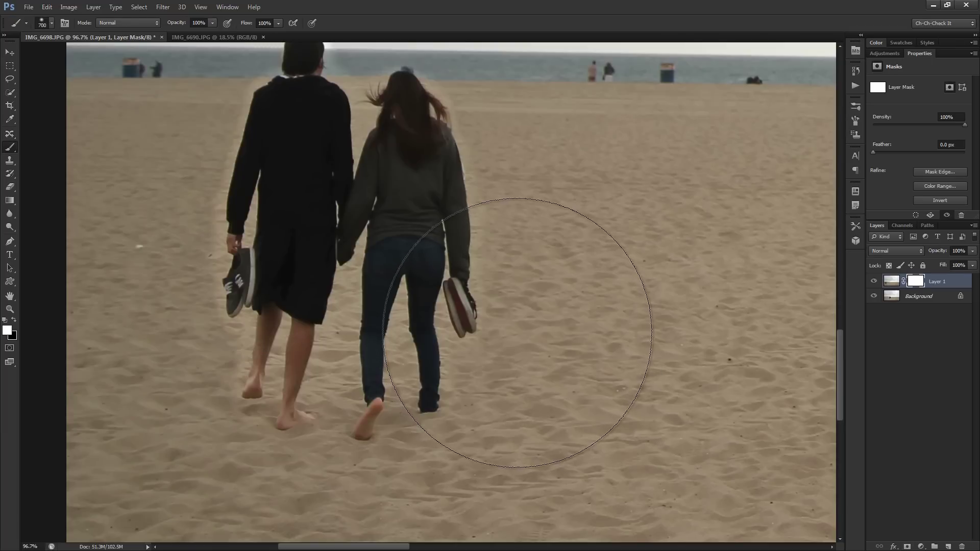
{"action": "key", "text": "x"}
{"action": "key", "text": "bracketleft"}
{"action": "key", "text": "bracketleft"}
{"action": "key", "text": "bracketleft"}
{"action": "key", "text": "bracketleft"}
{"action": "key", "text": "bracketleft"}
{"action": "key", "text": "bracketleft"}
{"action": "key", "text": "bracketleft"}
{"action": "key", "text": "bracketleft"}
{"action": "key", "text": "bracketleft"}
{"action": "key", "text": "bracketleft"}
{"action": "key", "text": "bracketleft"}
{"action": "key", "text": "bracketleft"}
{"action": "key", "text": "bracketleft"}
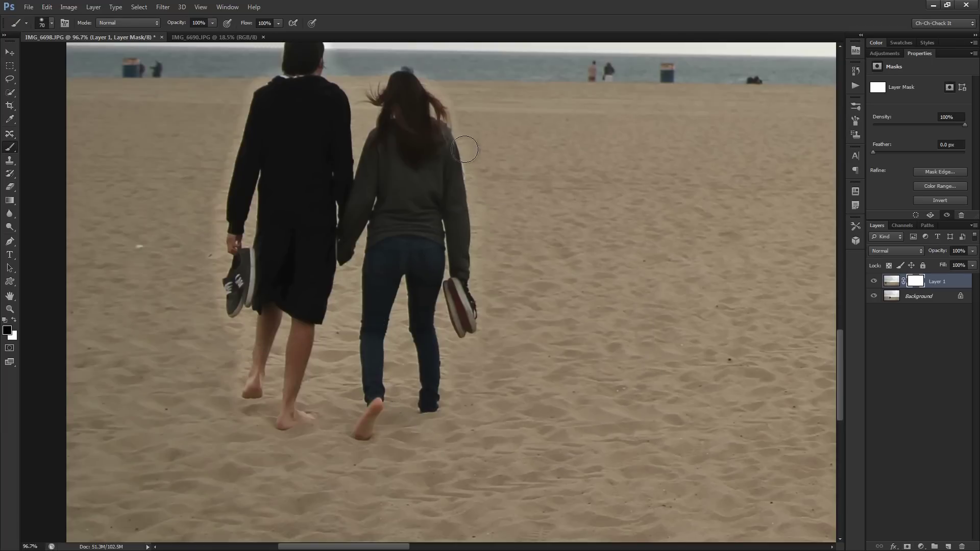
{"action": "key", "text": "bracketleft"}
{"action": "key", "text": "bracketleft"}
{"action": "mouse_move", "coordinate": [464, 149]}
{"action": "left_mouse_down"}
{"action": "mouse_move", "coordinate": [494, 235]}
{"action": "mouse_move", "coordinate": [456, 88]}
{"action": "mouse_move", "coordinate": [442, 92]}
{"action": "mouse_move", "coordinate": [419, 60]}
{"action": "mouse_move", "coordinate": [434, 72]}
{"action": "mouse_move", "coordinate": [401, 64]}
{"action": "left_mouse_up"}
{"action": "key", "text": "bracketleft"}
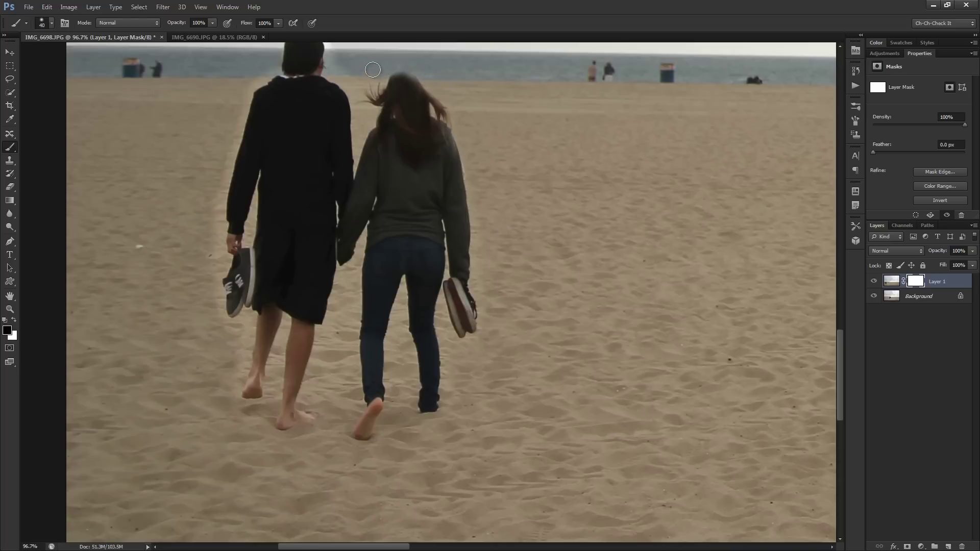
{"action": "key", "text": "x"}
{"action": "key", "text": "x"}
{"action": "scroll", "coordinate": [435, 133], "scroll_direction": "down", "scroll_amount": 2}
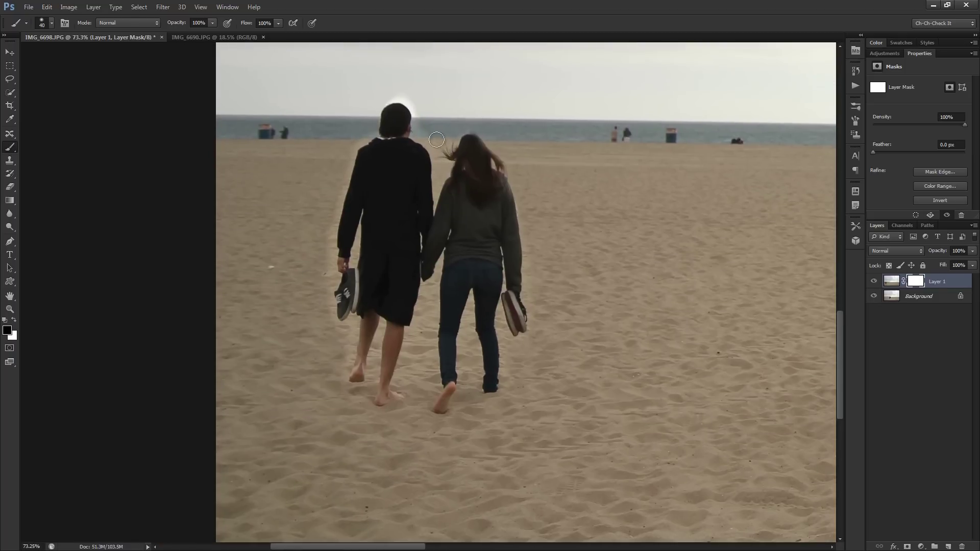
{"action": "scroll", "coordinate": [436, 139], "scroll_direction": "up", "scroll_amount": 2}
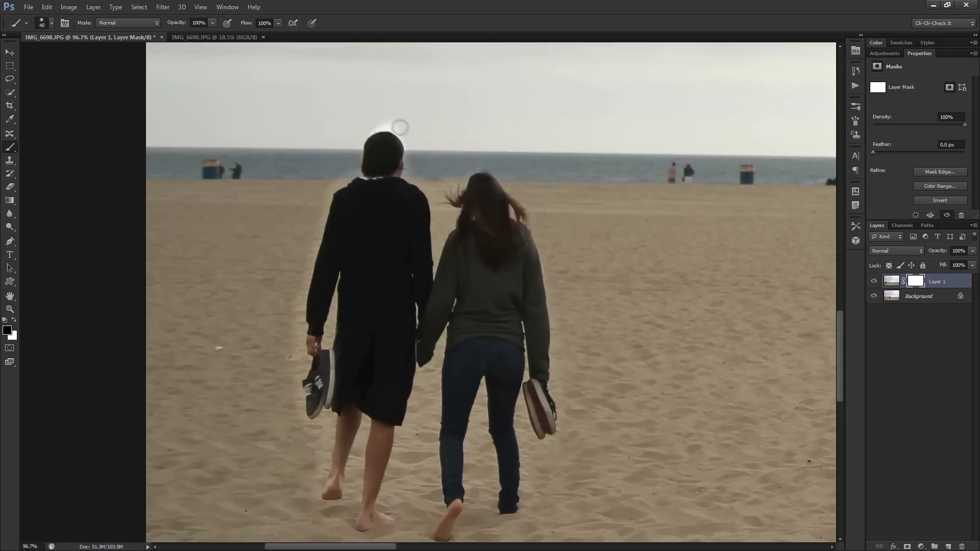
{"action": "mouse_move", "coordinate": [400, 128]}
{"action": "left_mouse_down"}
{"action": "mouse_move", "coordinate": [363, 126]}
{"action": "mouse_move", "coordinate": [330, 185]}
{"action": "mouse_move", "coordinate": [297, 255]}
{"action": "mouse_move", "coordinate": [303, 234]}
{"action": "mouse_move", "coordinate": [288, 307]}
{"action": "mouse_move", "coordinate": [297, 269]}
{"action": "left_mouse_up"}
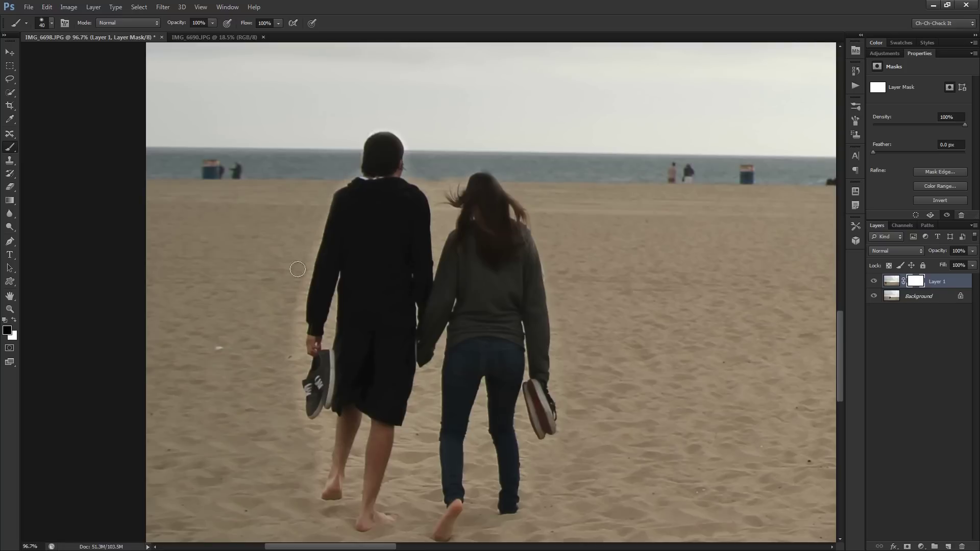
{"action": "scroll", "coordinate": [285, 288], "scroll_direction": "down", "scroll_amount": 4}
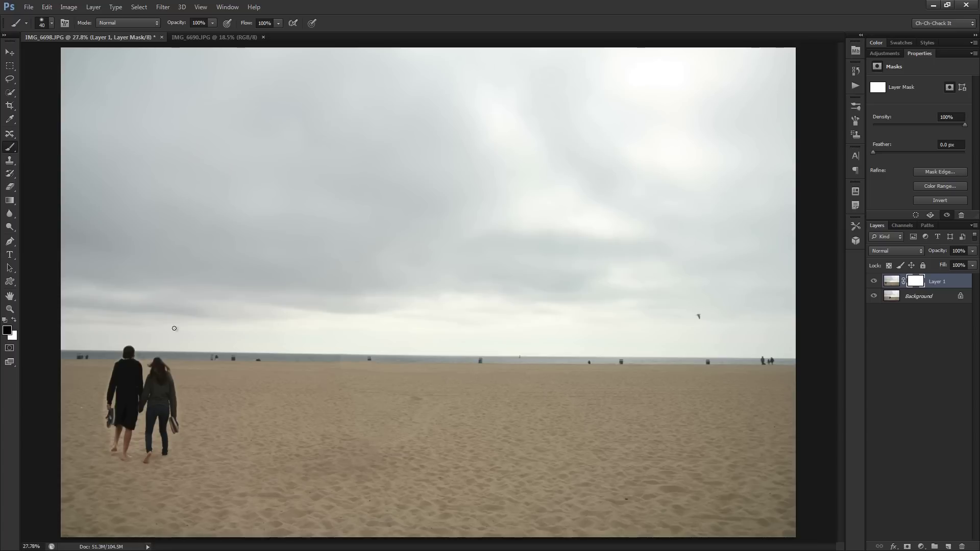
Step: Switch Content-Aware Move to Extend mode and bring up the IMG_6690.JPG document
{"action": "left_click", "coordinate": [10, 134]}
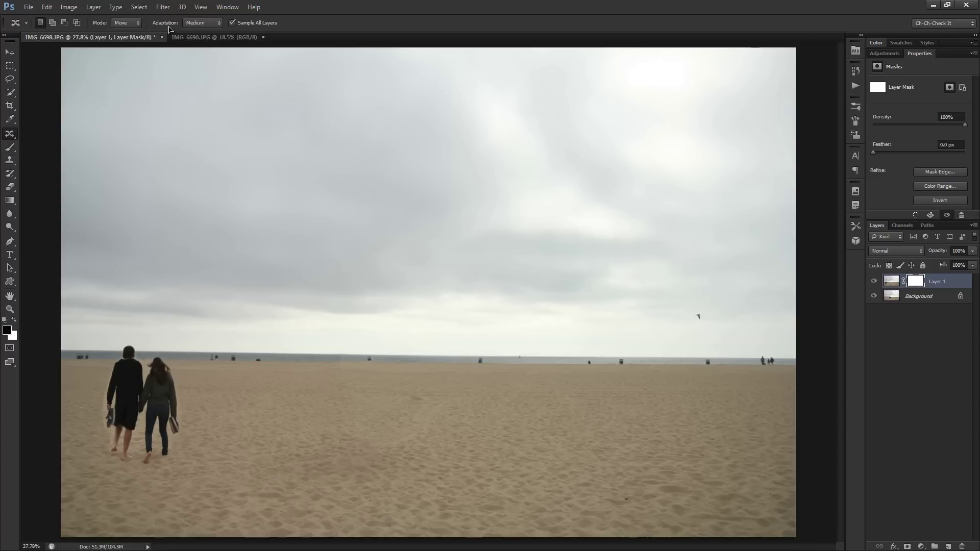
{"action": "left_click", "coordinate": [123, 23]}
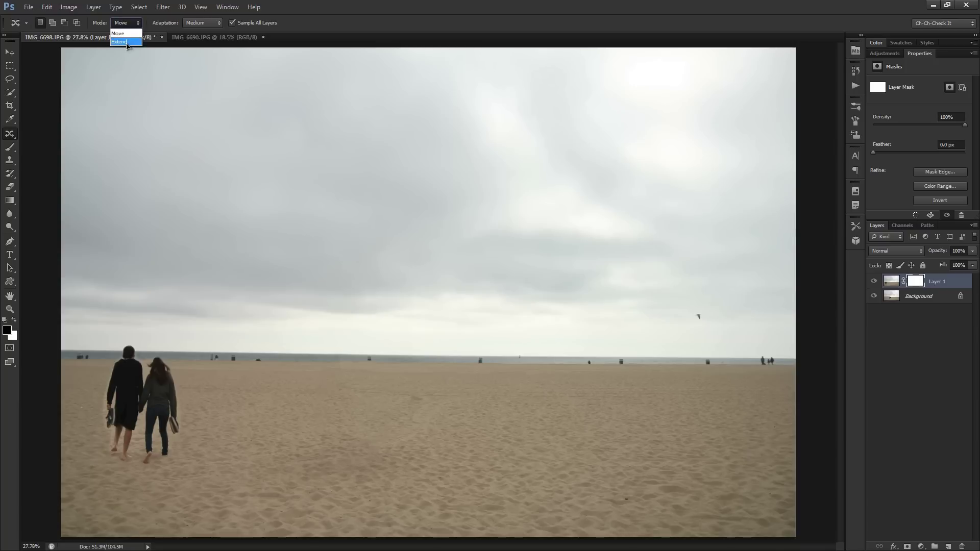
{"action": "left_click", "coordinate": [122, 41]}
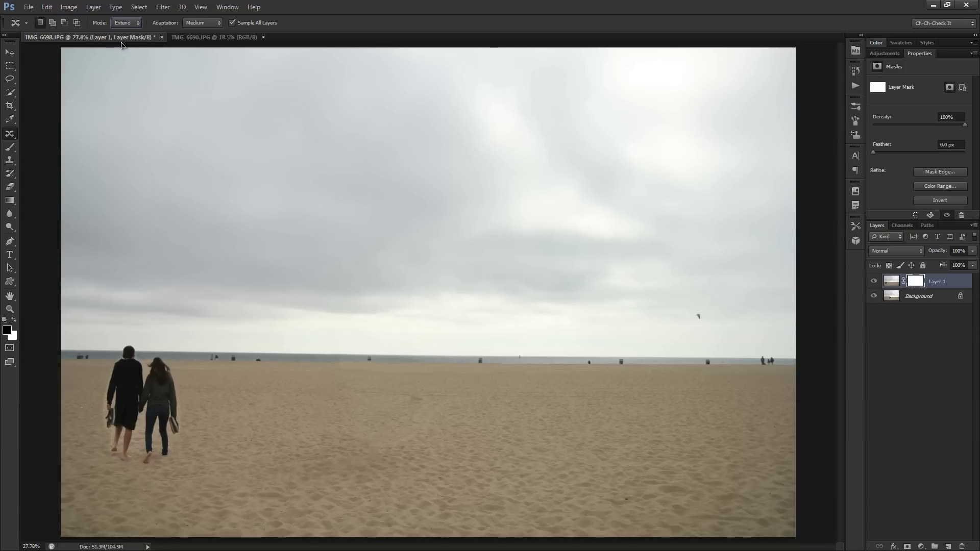
{"action": "left_click", "coordinate": [203, 40]}
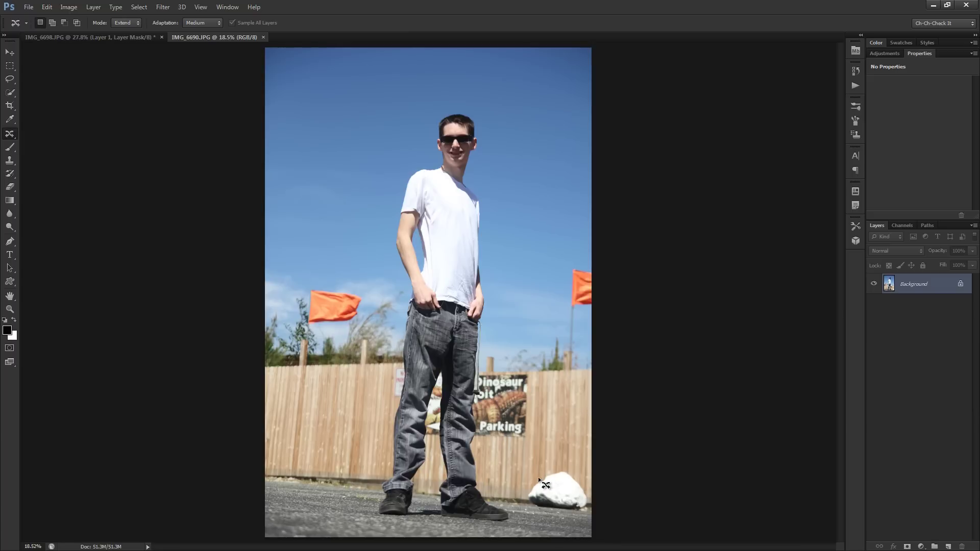
{"action": "scroll", "coordinate": [572, 498], "scroll_direction": "up", "scroll_amount": 5}
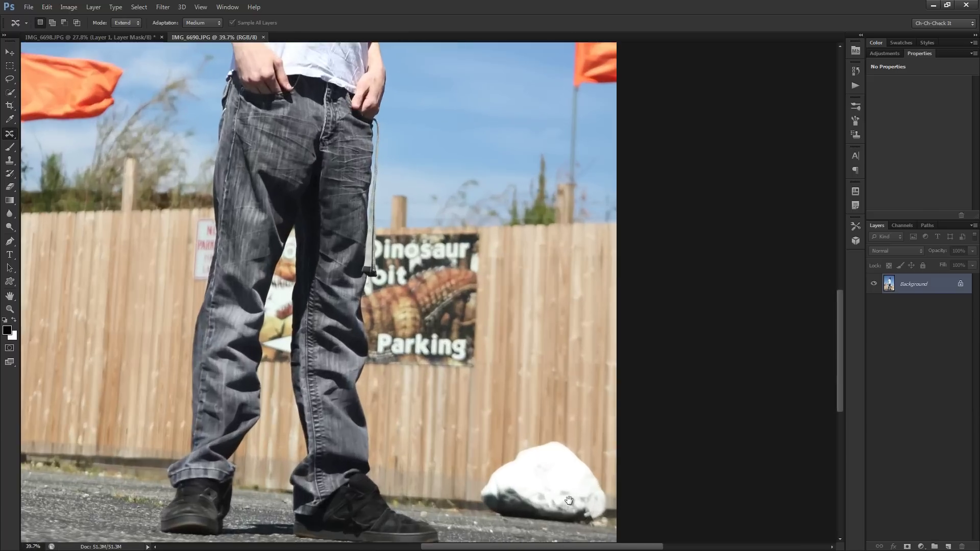
{"action": "scroll", "coordinate": [542, 401], "scroll_direction": "down", "scroll_amount": 5}
{"action": "scroll", "coordinate": [535, 418], "scroll_direction": "up", "scroll_amount": 1}
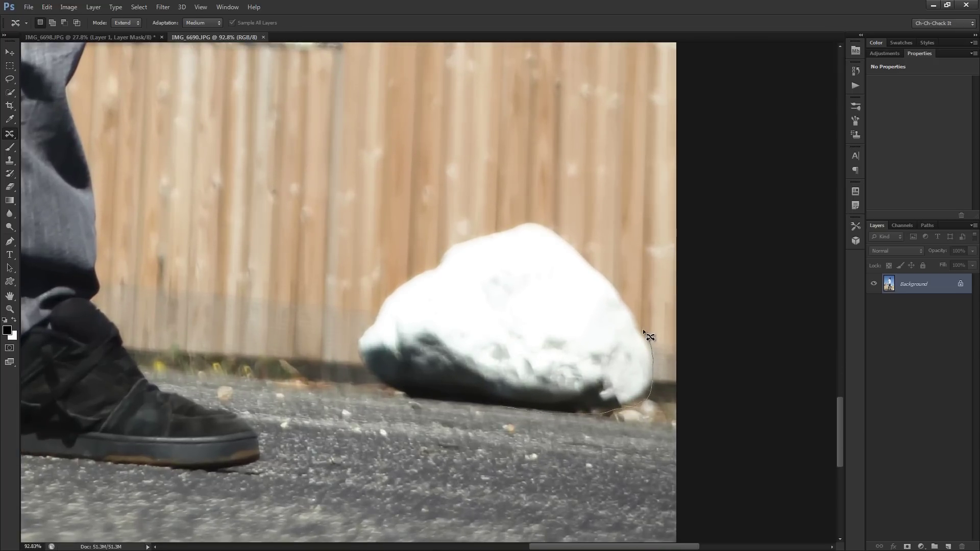
Step: Outline the rock beside the man's feet and place a copy near the left fence
{"action": "left_click_drag", "start_coordinate": [587, 255], "coordinate": [557, 228]}
{"action": "left_click_drag", "start_coordinate": [450, 241], "coordinate": [430, 264]}
{"action": "mouse_move", "coordinate": [485, 408]}
{"action": "left_mouse_down"}
{"action": "mouse_move", "coordinate": [500, 409]}
{"action": "mouse_move", "coordinate": [435, 372]}
{"action": "left_mouse_up"}
{"action": "scroll", "coordinate": [435, 373], "scroll_direction": "down", "scroll_amount": 2}
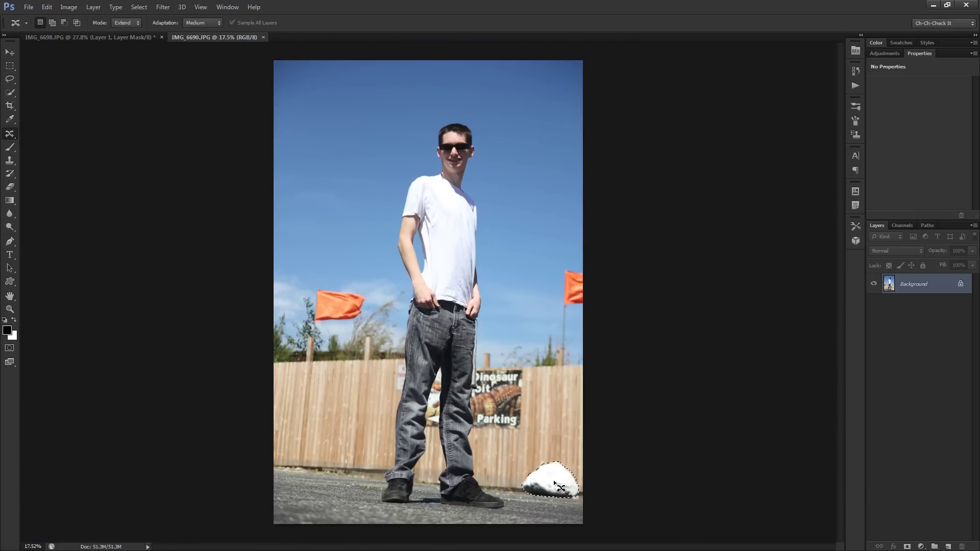
{"action": "left_click_drag", "start_coordinate": [566, 485], "coordinate": [325, 458]}
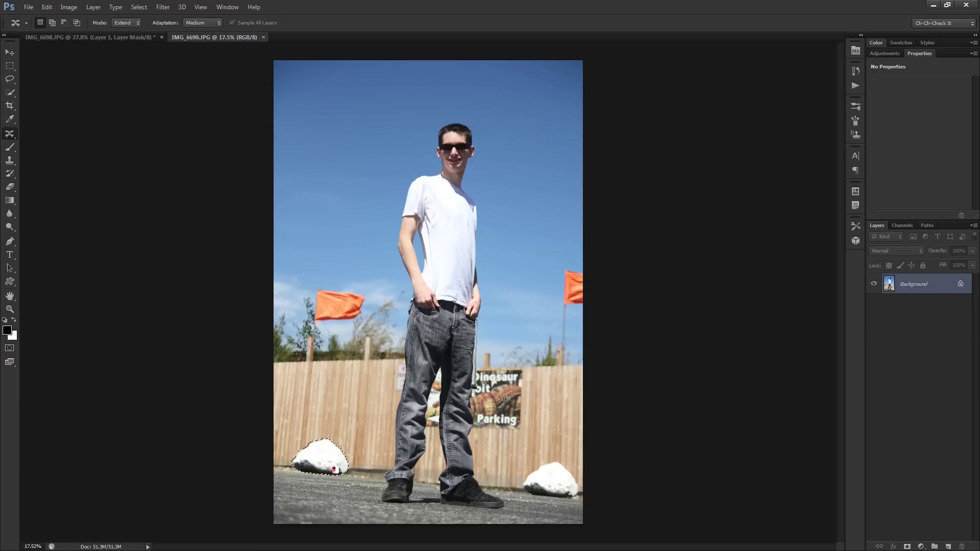
Step: Drag the left rock copy up above the man's head
{"action": "scroll", "coordinate": [332, 456], "scroll_direction": "up", "scroll_amount": 2}
{"action": "scroll", "coordinate": [333, 455], "scroll_direction": "up", "scroll_amount": 3}
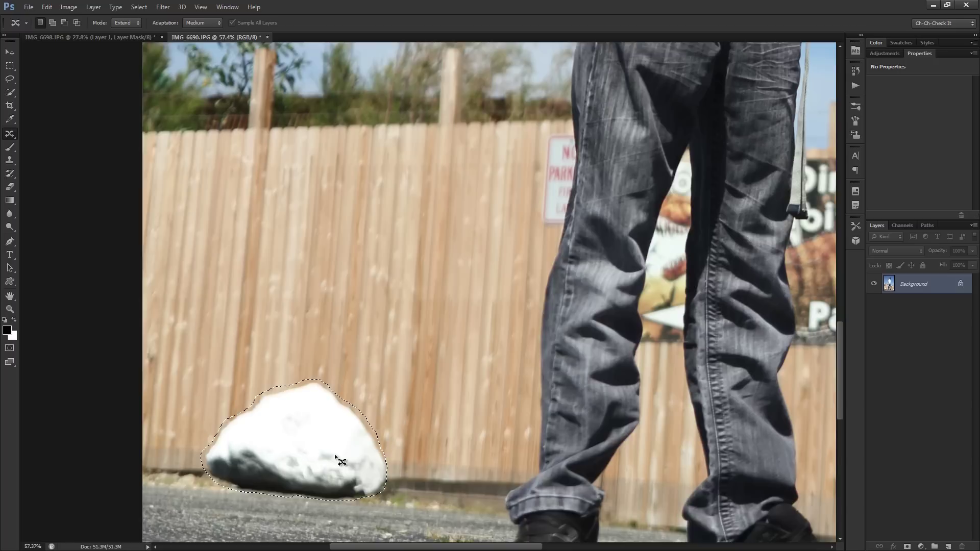
{"action": "scroll", "coordinate": [456, 503], "scroll_direction": "up", "scroll_amount": 1}
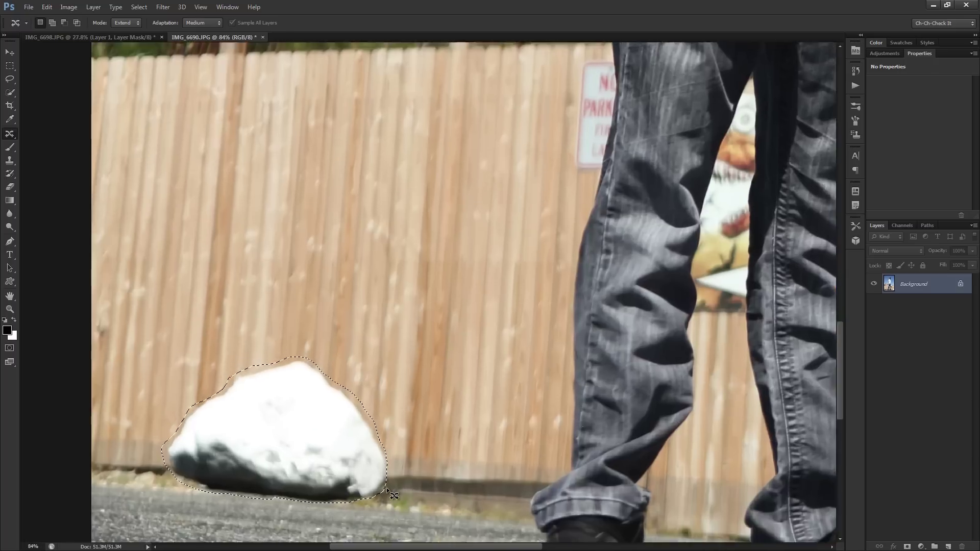
{"action": "scroll", "coordinate": [251, 457], "scroll_direction": "down", "scroll_amount": 4}
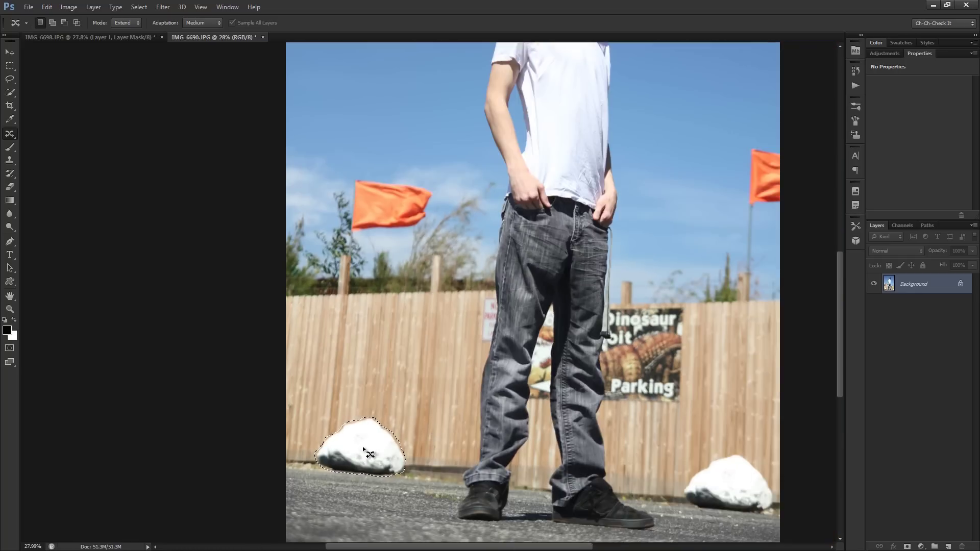
{"action": "scroll", "coordinate": [363, 449], "scroll_direction": "down", "scroll_amount": 2}
{"action": "scroll", "coordinate": [360, 450], "scroll_direction": "down", "scroll_amount": 1}
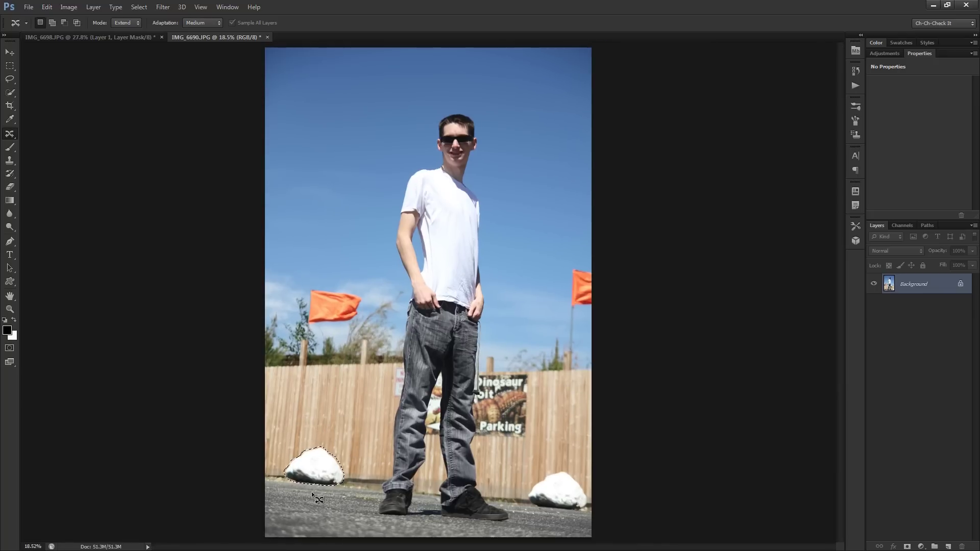
{"action": "left_click_drag", "start_coordinate": [319, 467], "coordinate": [464, 103]}
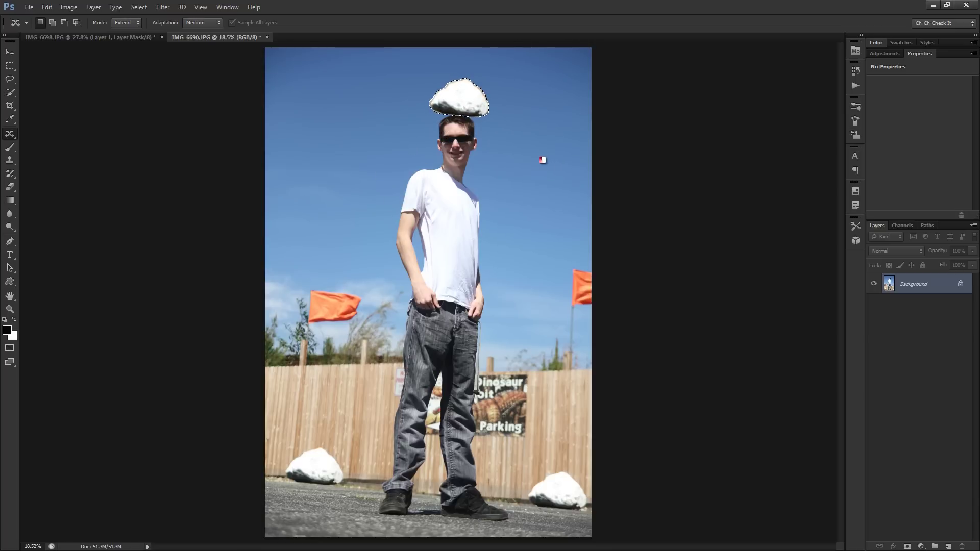
Step: Deselect, zoom in on the rock over the man's face, then undo that placement
{"action": "scroll", "coordinate": [462, 109], "scroll_direction": "up", "scroll_amount": 5}
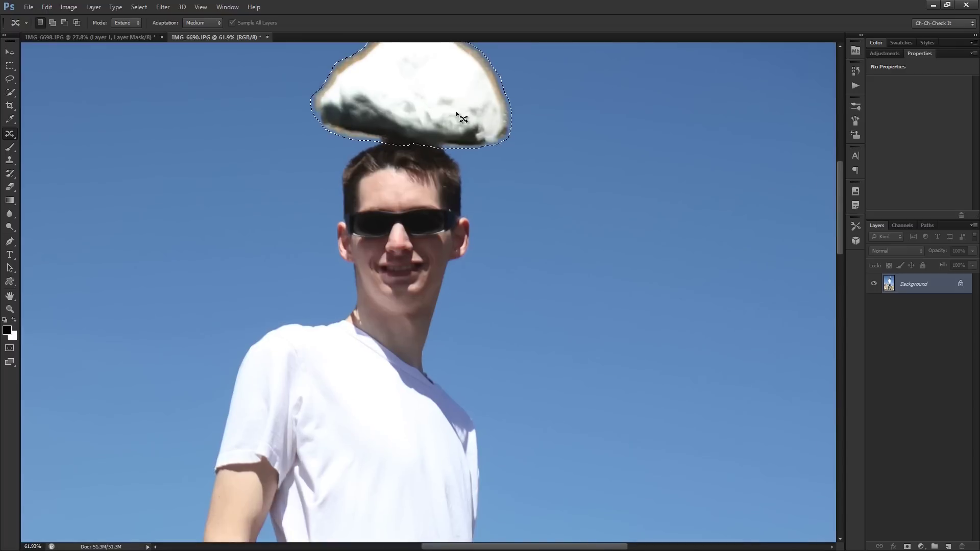
{"action": "scroll", "coordinate": [418, 174], "scroll_direction": "up", "scroll_amount": 3}
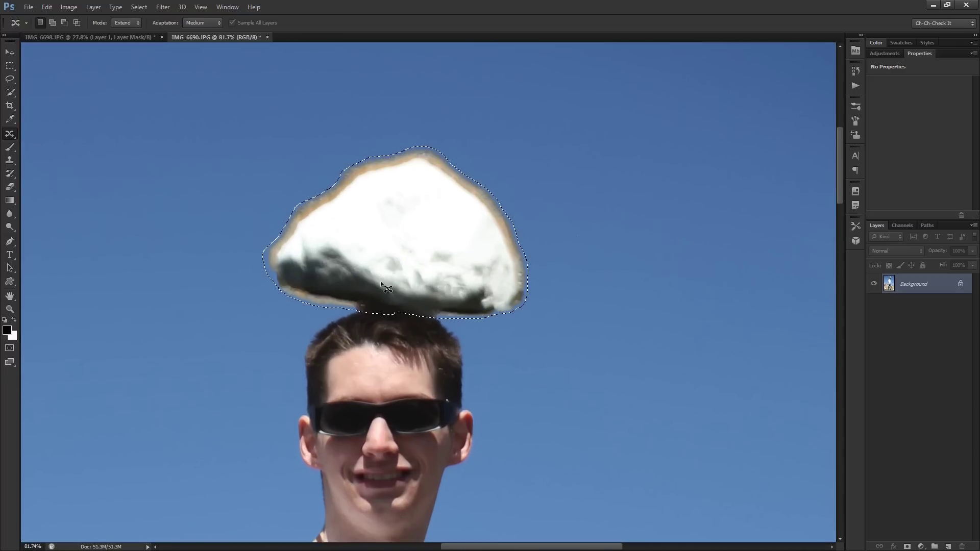
{"action": "scroll", "coordinate": [370, 280], "scroll_direction": "up", "scroll_amount": 3}
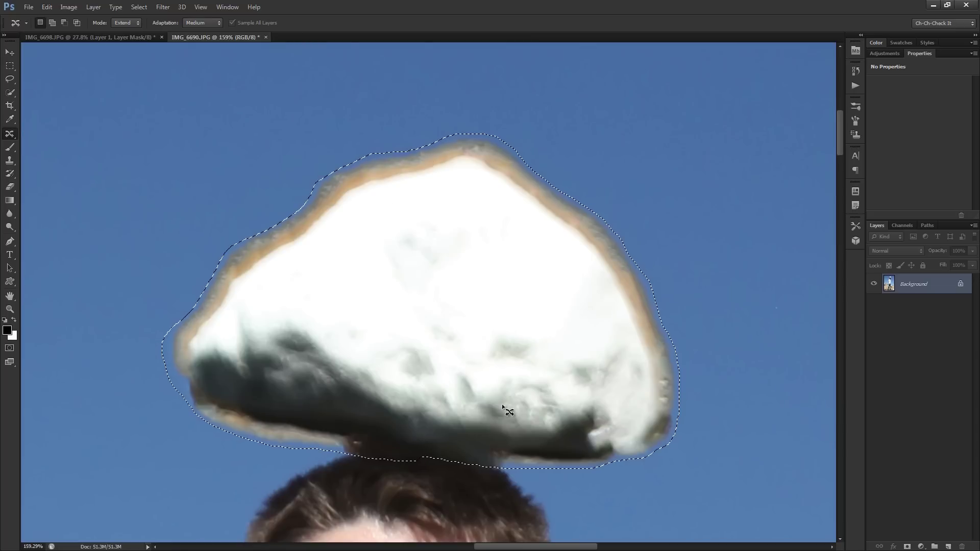
{"action": "key", "text": "ctrl+d"}
{"action": "left_click_drag", "start_coordinate": [421, 383], "coordinate": [468, 351]}
{"action": "scroll", "coordinate": [466, 351], "scroll_direction": "down", "scroll_amount": 10}
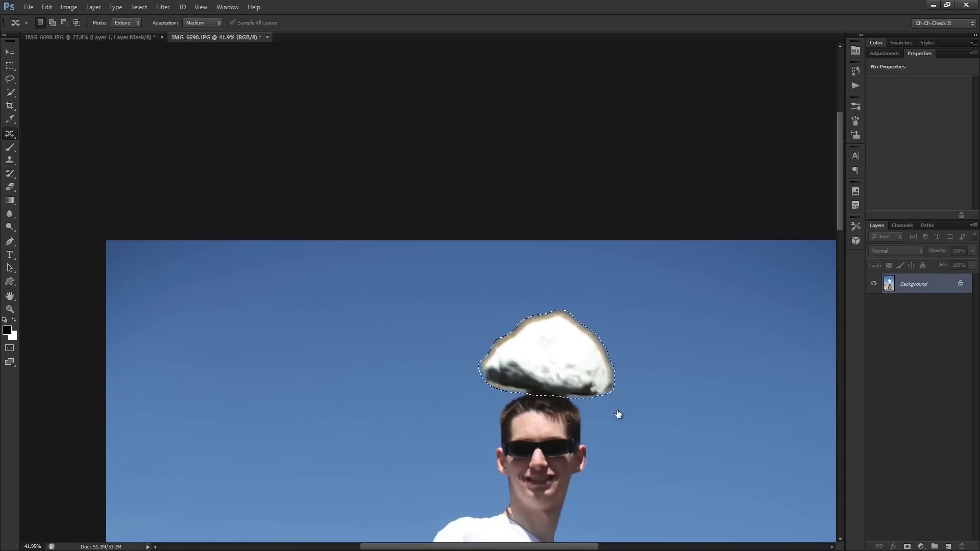
{"action": "left_click_drag", "start_coordinate": [619, 416], "coordinate": [606, 385]}
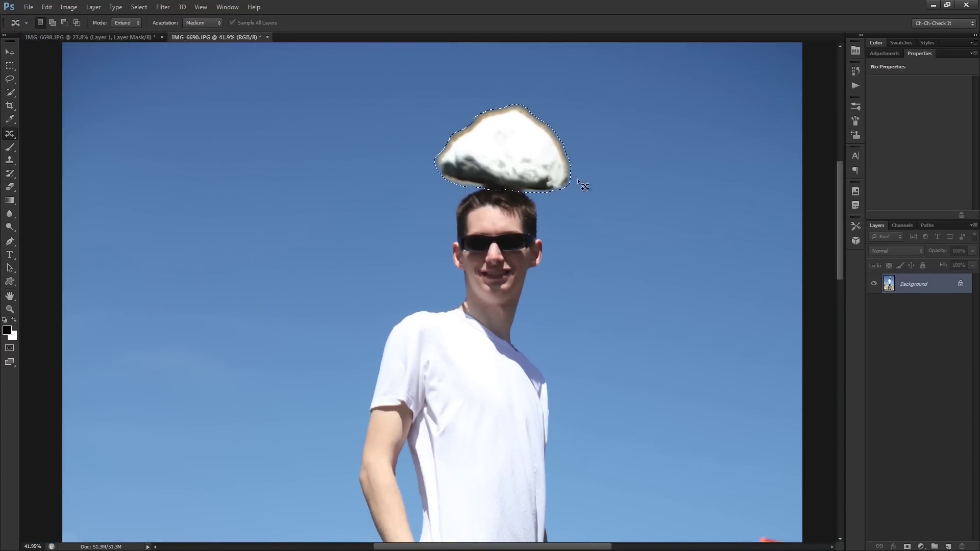
{"action": "scroll", "coordinate": [535, 208], "scroll_direction": "up", "scroll_amount": 5}
{"action": "scroll", "coordinate": [418, 187], "scroll_direction": "up", "scroll_amount": 3}
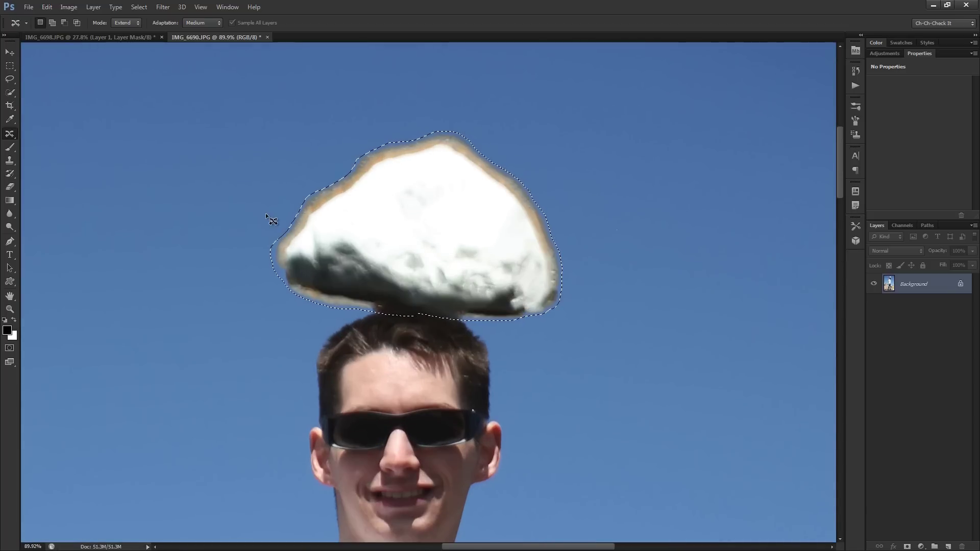
{"action": "scroll", "coordinate": [319, 256], "scroll_direction": "down", "scroll_amount": 5}
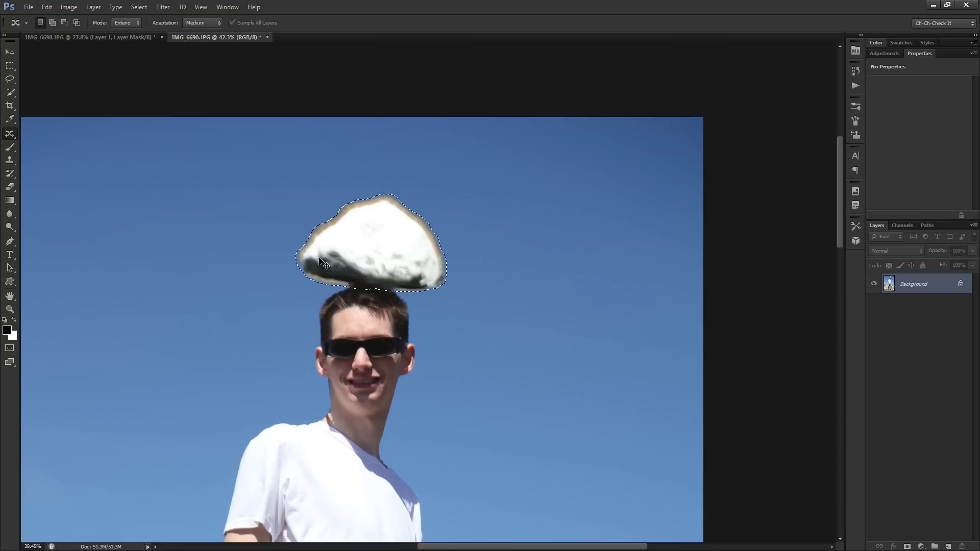
{"action": "scroll", "coordinate": [320, 261], "scroll_direction": "down", "scroll_amount": 3}
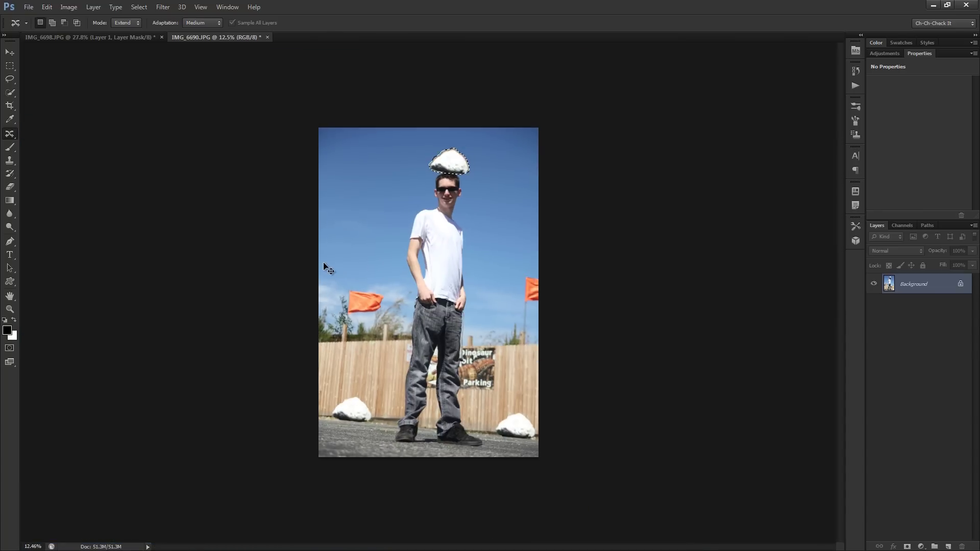
{"action": "key", "text": "ctrl+z"}
Step: Deselect the rock and set the Content-Aware Move adaptation to Very Strict
{"action": "key", "text": "ctrl+d"}
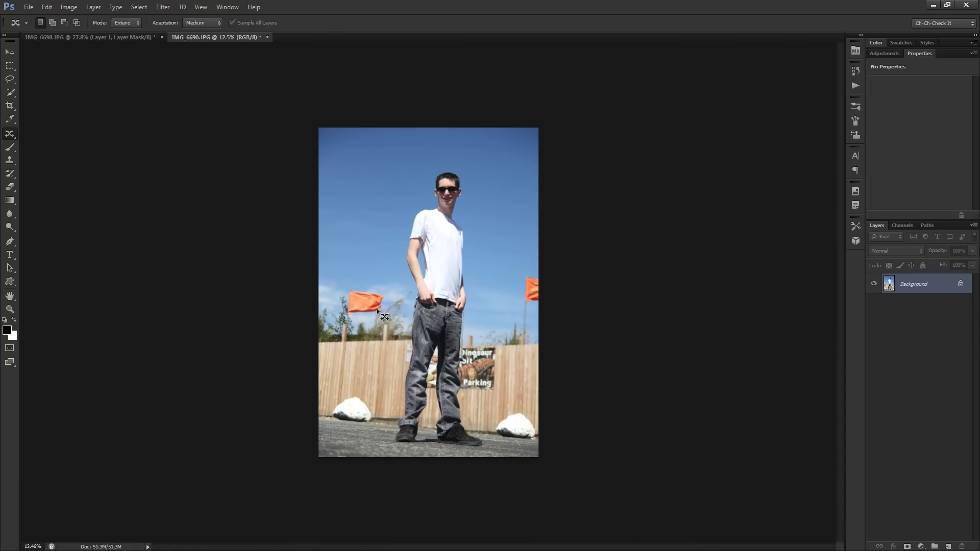
{"action": "scroll", "coordinate": [217, 55], "scroll_direction": "up", "scroll_amount": 2}
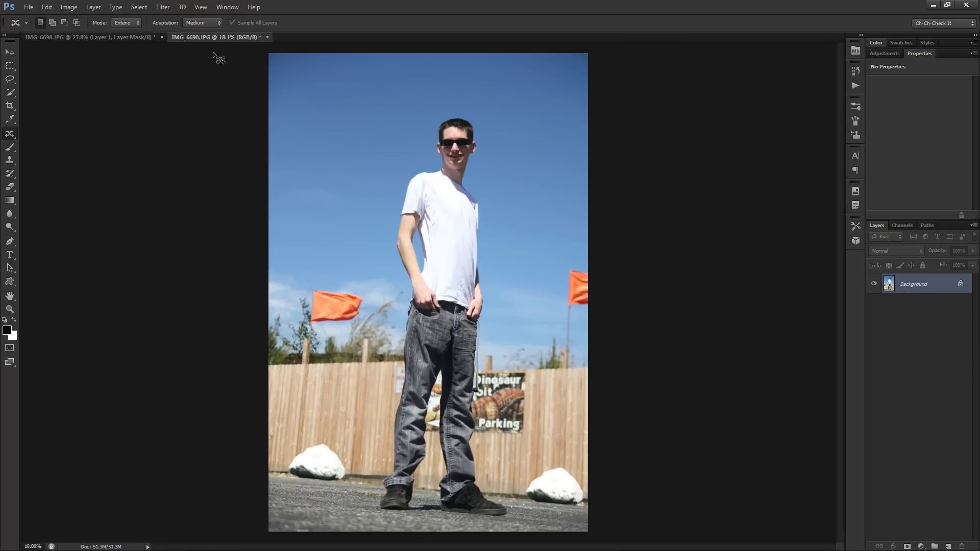
{"action": "left_click", "coordinate": [202, 23]}
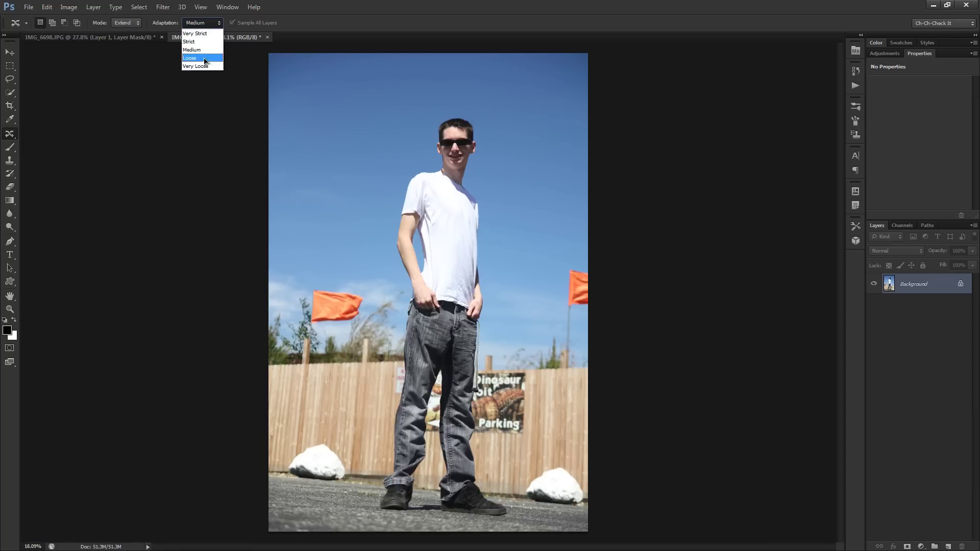
{"action": "left_click", "coordinate": [197, 33]}
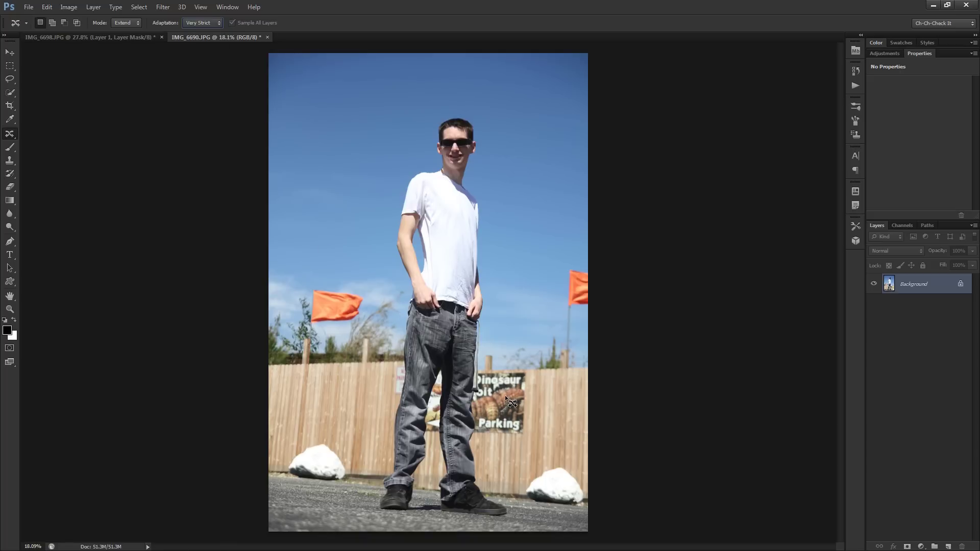
{"action": "scroll", "coordinate": [554, 456], "scroll_direction": "up", "scroll_amount": 5}
Step: Outline the rock by the right fence and fit the whole photo on screen
{"action": "left_click_drag", "start_coordinate": [470, 482], "coordinate": [501, 426]}
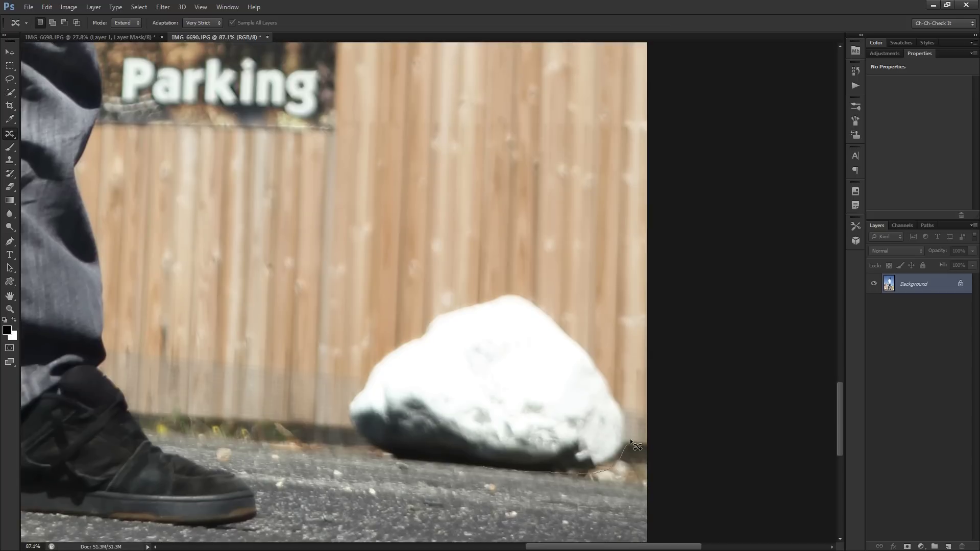
{"action": "mouse_move", "coordinate": [631, 441]}
{"action": "left_mouse_down"}
{"action": "mouse_move", "coordinate": [629, 405]}
{"action": "mouse_move", "coordinate": [605, 372]}
{"action": "left_mouse_up"}
{"action": "left_click_drag", "start_coordinate": [406, 337], "coordinate": [358, 382]}
{"action": "left_click_drag", "start_coordinate": [413, 463], "coordinate": [434, 464]}
{"action": "key", "text": "ctrl+0"}
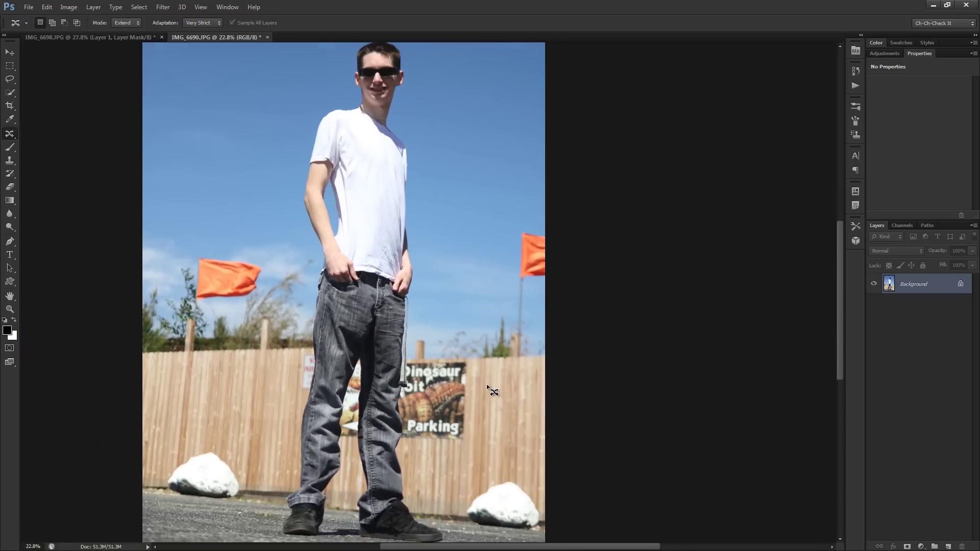
Step: Drag a copy of the rock onto the man's head and zoom to check the blend
{"action": "left_click_drag", "start_coordinate": [516, 513], "coordinate": [396, 60]}
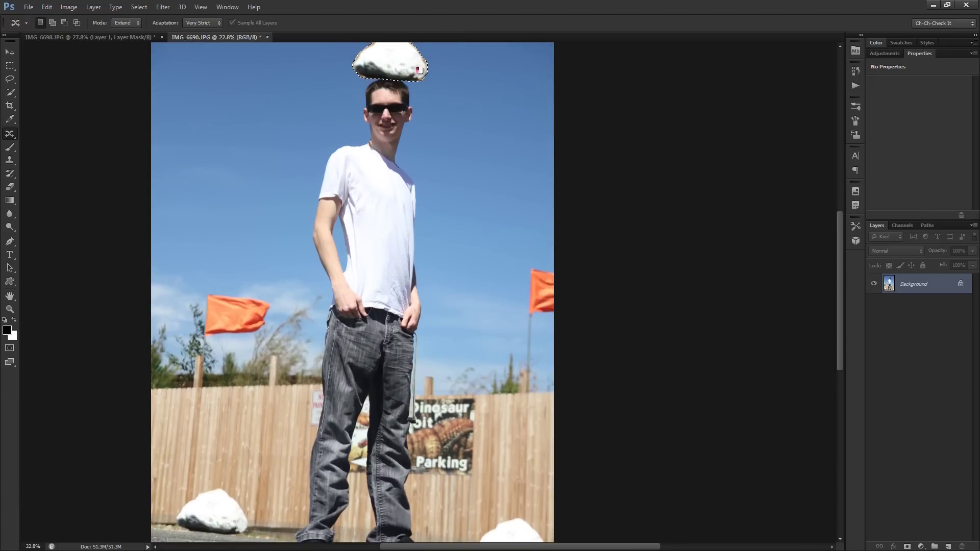
{"action": "scroll", "coordinate": [422, 88], "scroll_direction": "up", "scroll_amount": 5}
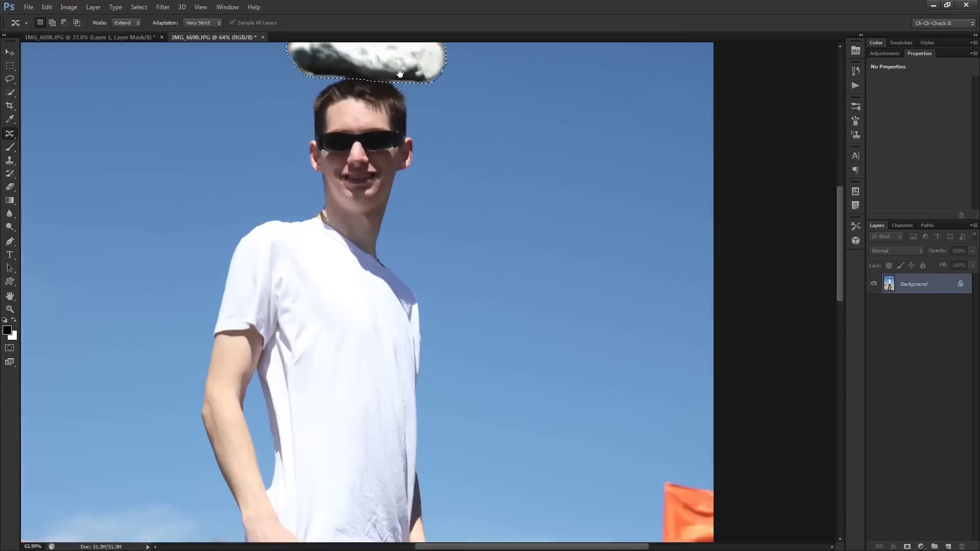
{"action": "scroll", "coordinate": [399, 74], "scroll_direction": "up", "scroll_amount": 5}
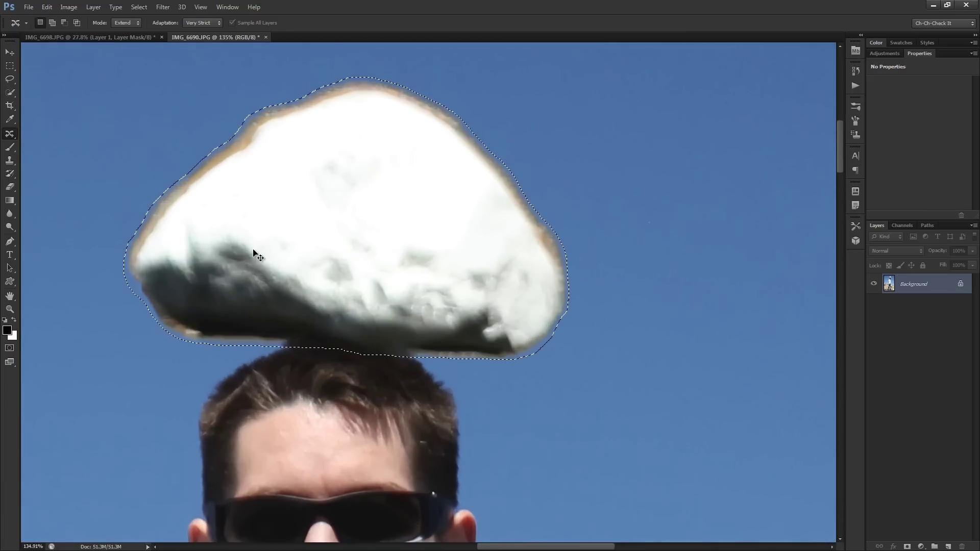
{"action": "scroll", "coordinate": [278, 280], "scroll_direction": "up", "scroll_amount": 3}
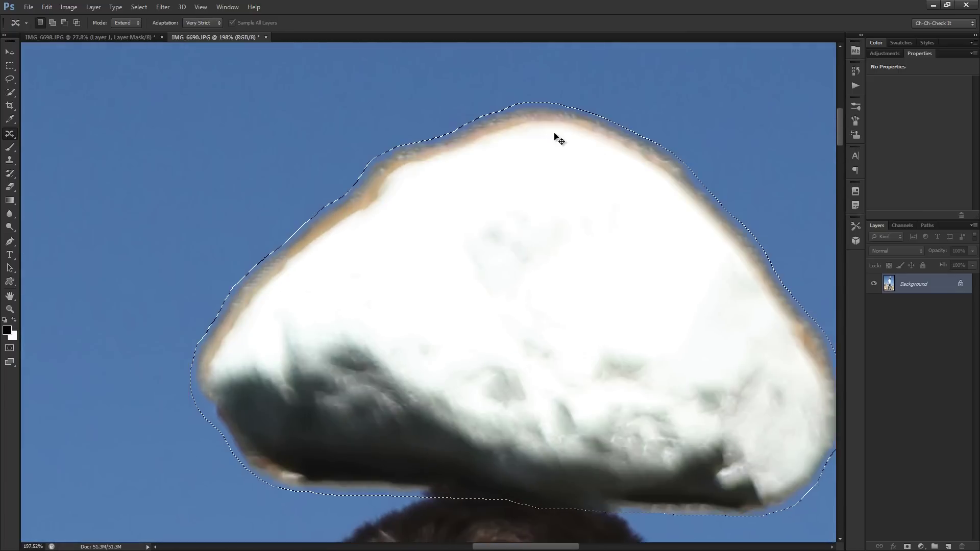
{"action": "scroll", "coordinate": [339, 213], "scroll_direction": "down", "scroll_amount": 1}
{"action": "scroll", "coordinate": [342, 243], "scroll_direction": "down", "scroll_amount": 4}
{"action": "scroll", "coordinate": [333, 261], "scroll_direction": "down", "scroll_amount": 4}
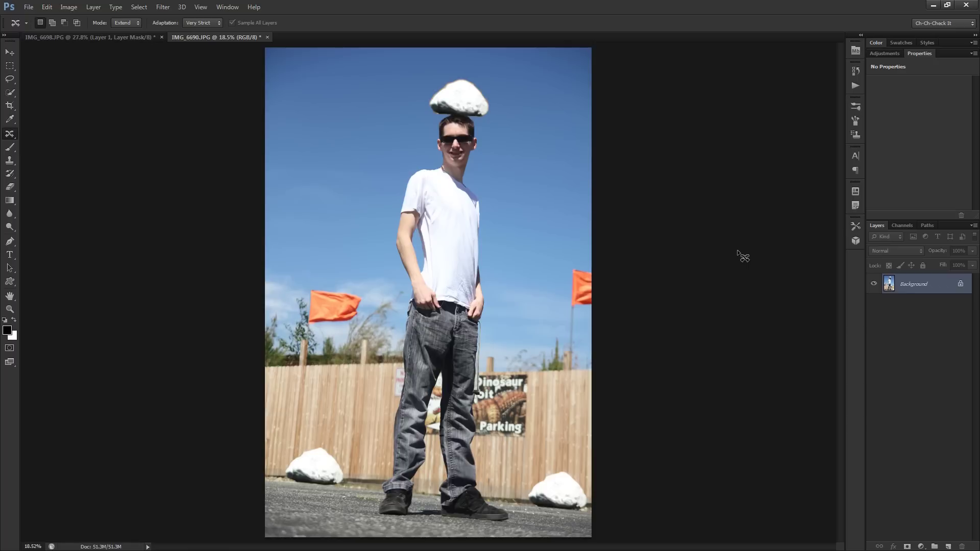
{"action": "left_click", "coordinate": [128, 37]}
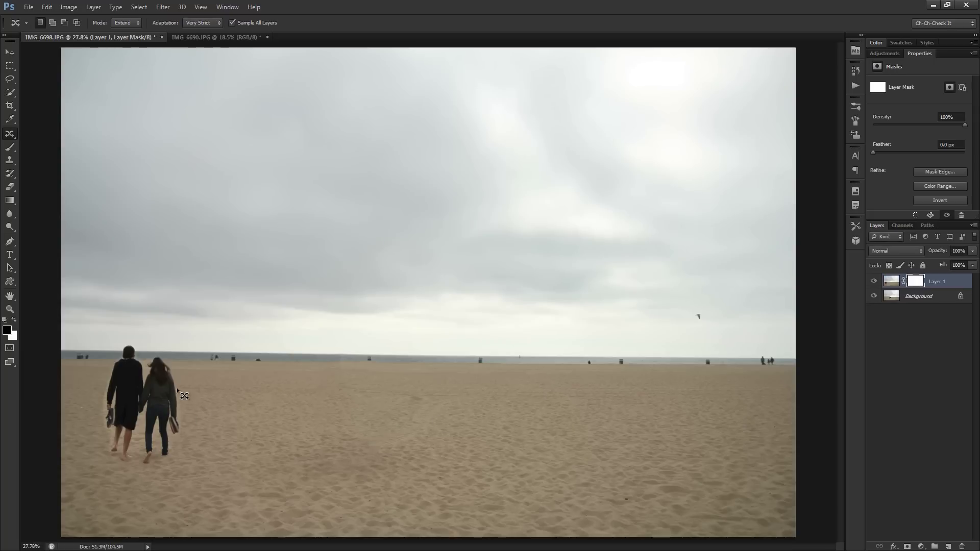